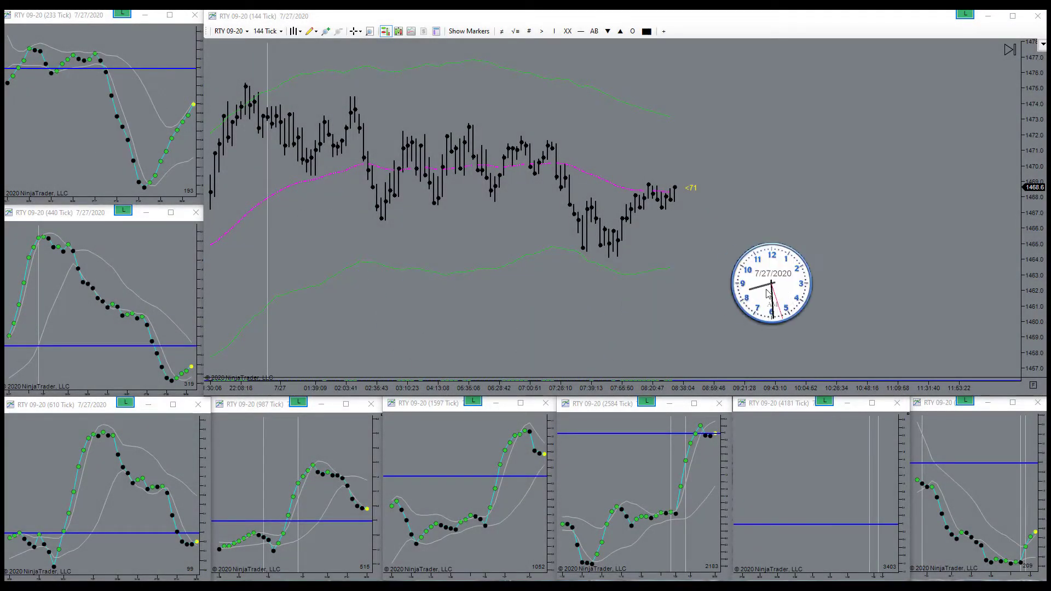
Move the clock gadget left and refocus the RTY chart during the 20-contract long.
left_click_drag(768, 294, 753, 298)
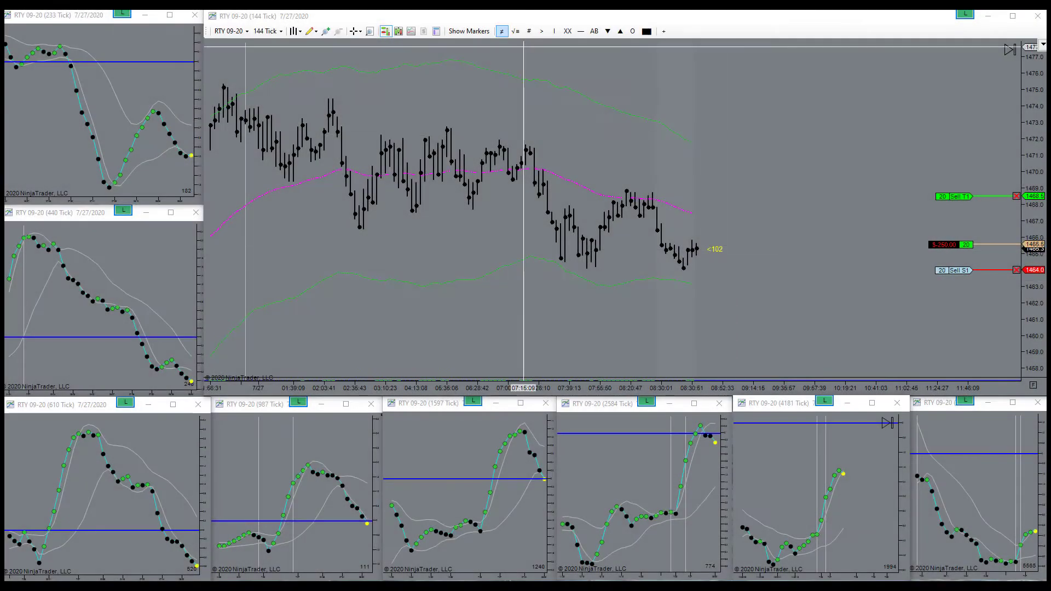
left_click(464, 33)
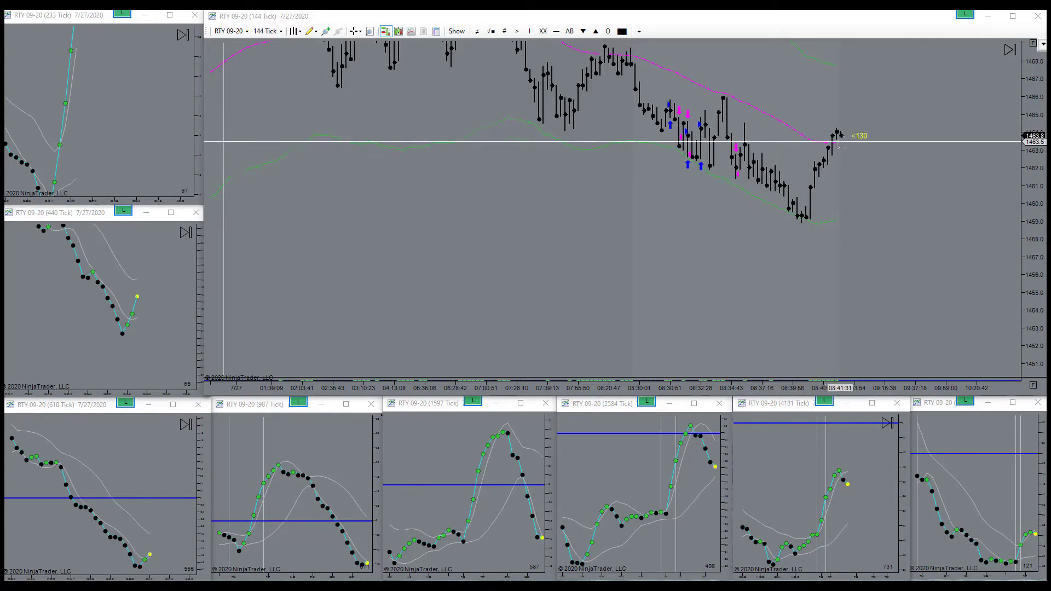
Refocus the RTY chart while the ATM target and stop close the long.
left_click(518, 31)
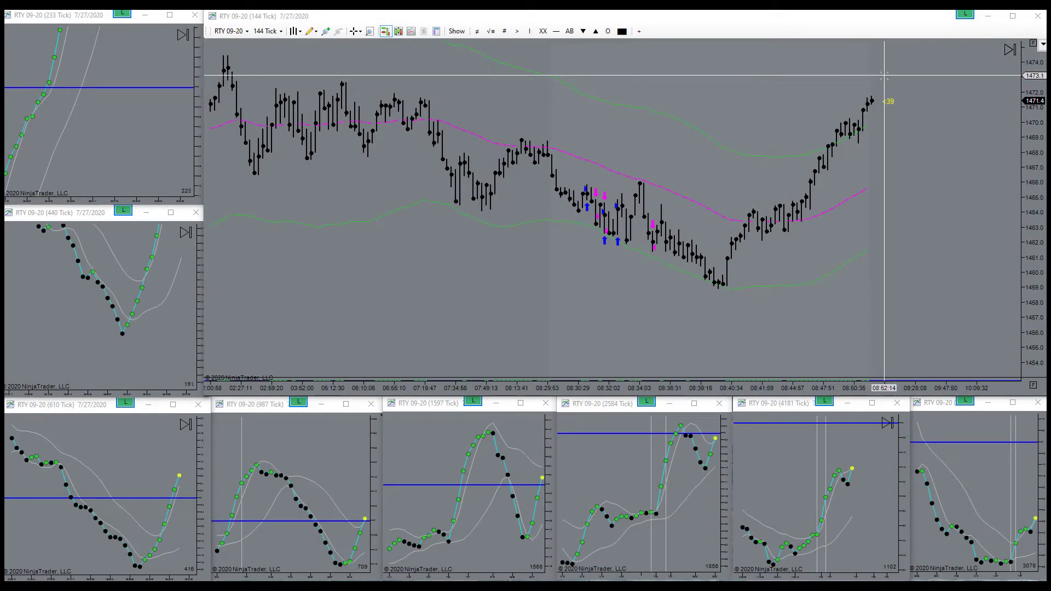
Shift the bars left for room and refocus the chart around the 1471.3 short.
left_click_drag(870, 99, 772, 103)
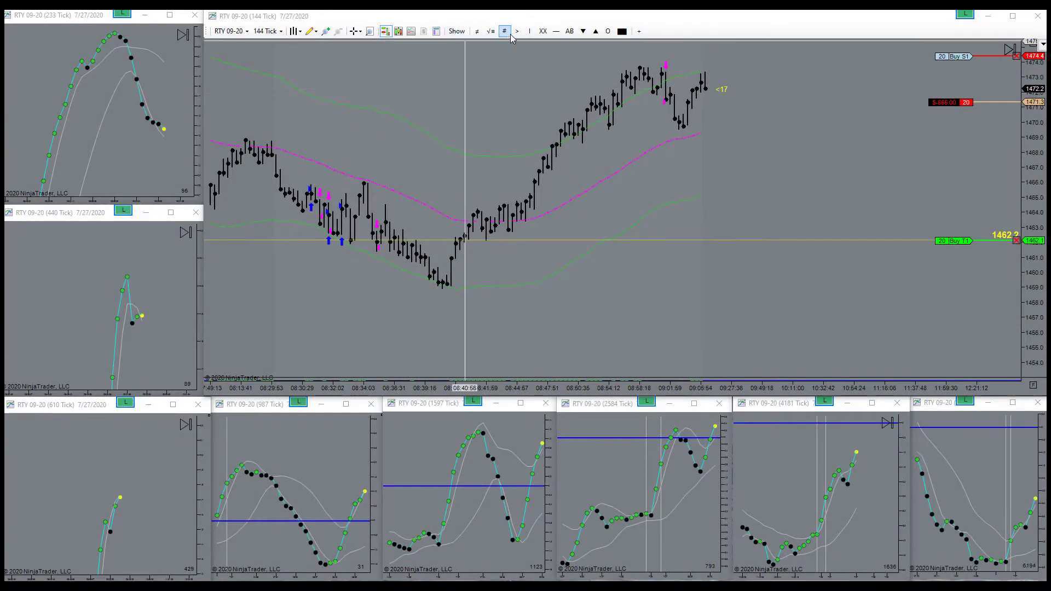
left_click(584, 31)
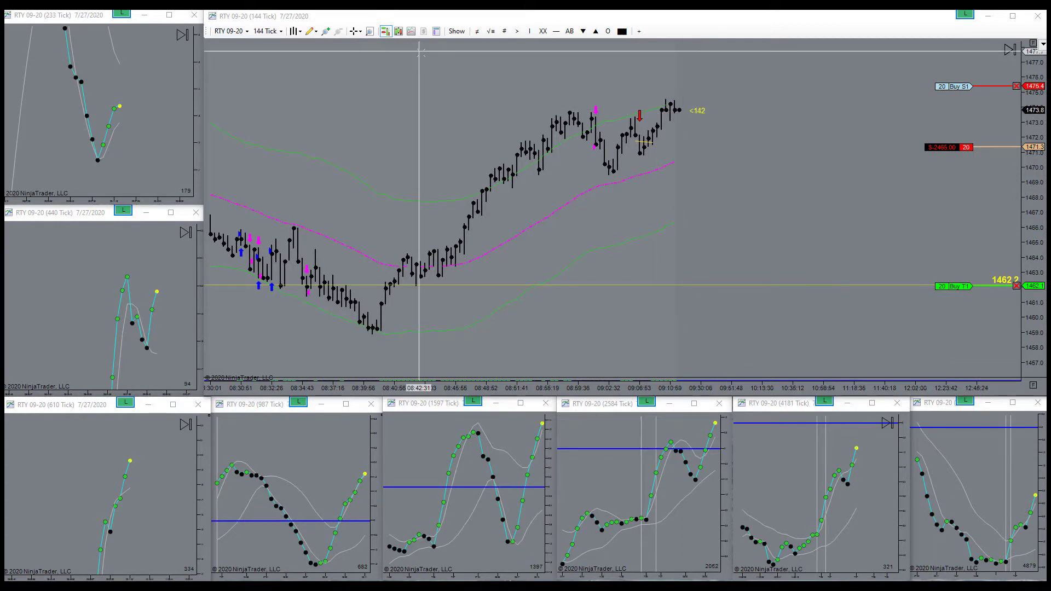
left_click(516, 32)
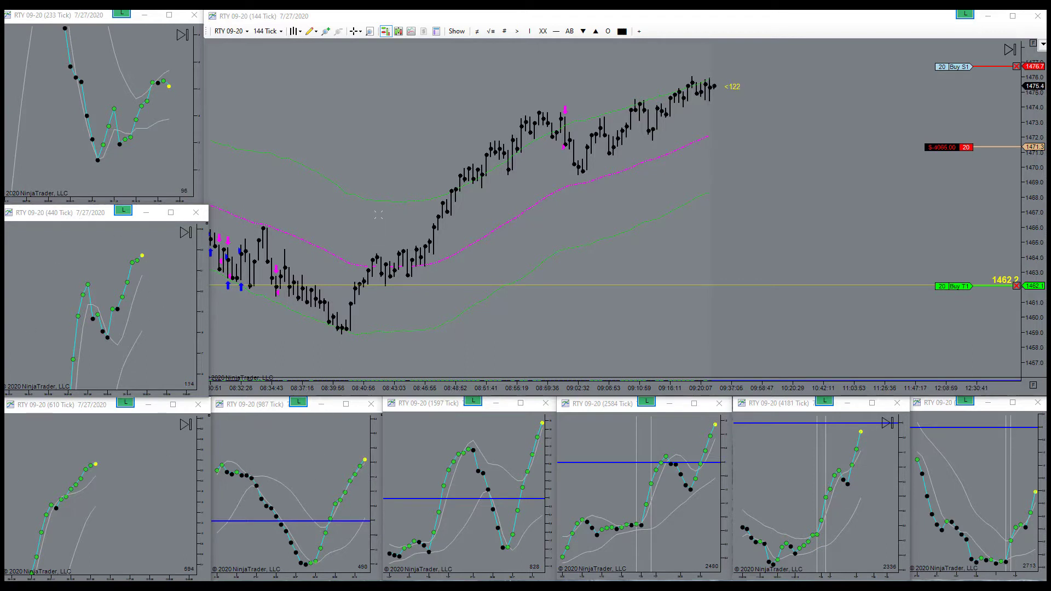
Start a line from the latest bars, cancel it with Esc, and shift bars left.
left_click(613, 141)
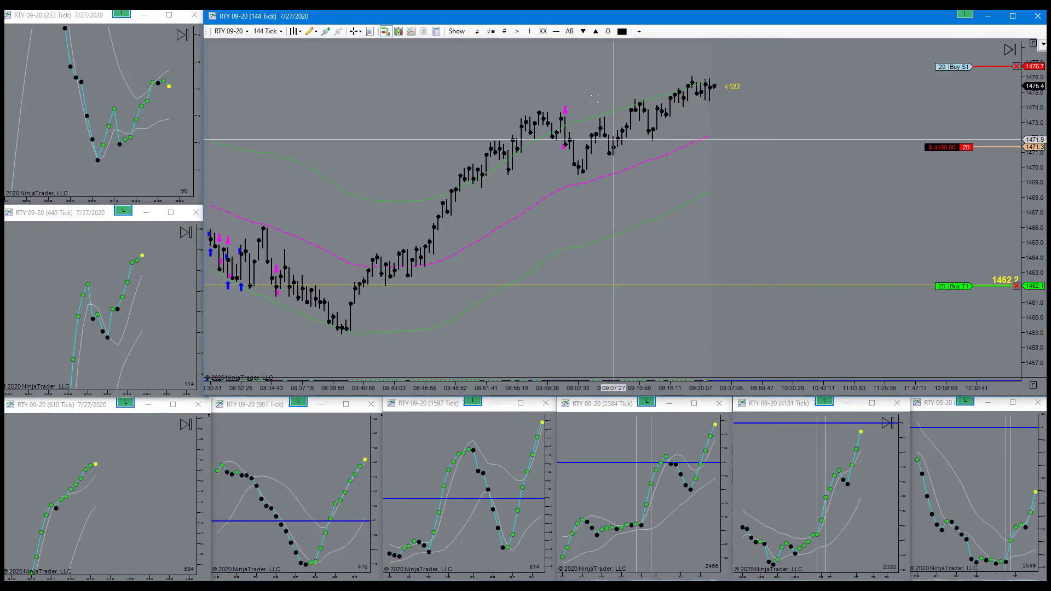
left_click(517, 32)
left_click(700, 79)
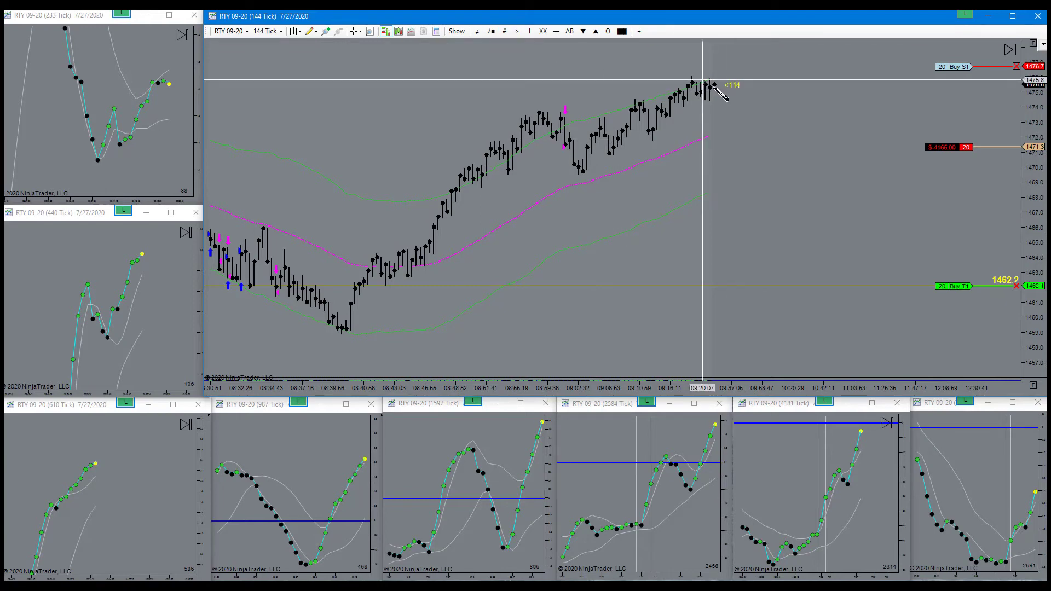
left_click(768, 215)
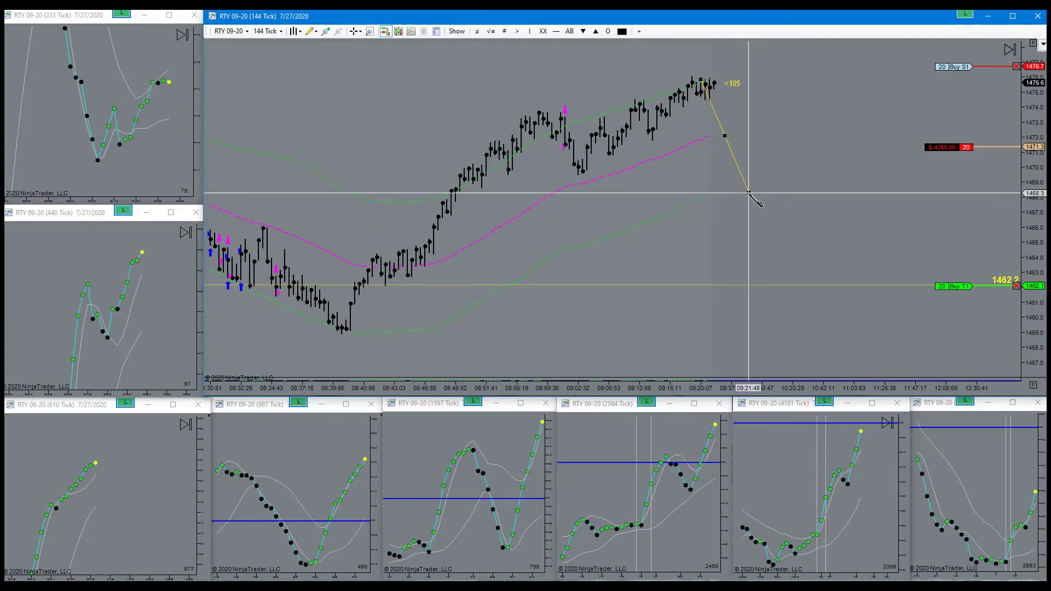
key("Escape")
left_click_drag(751, 194, 728, 117)
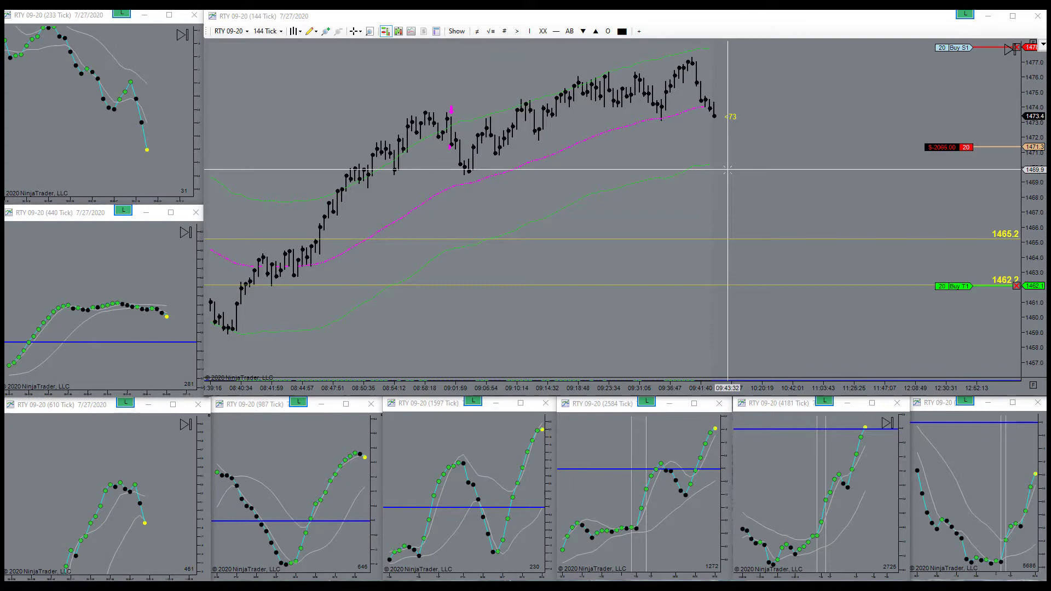
Hide the crosshair, start a trend line, and browse earlier bars before returning to the latest.
middle_click(742, 201)
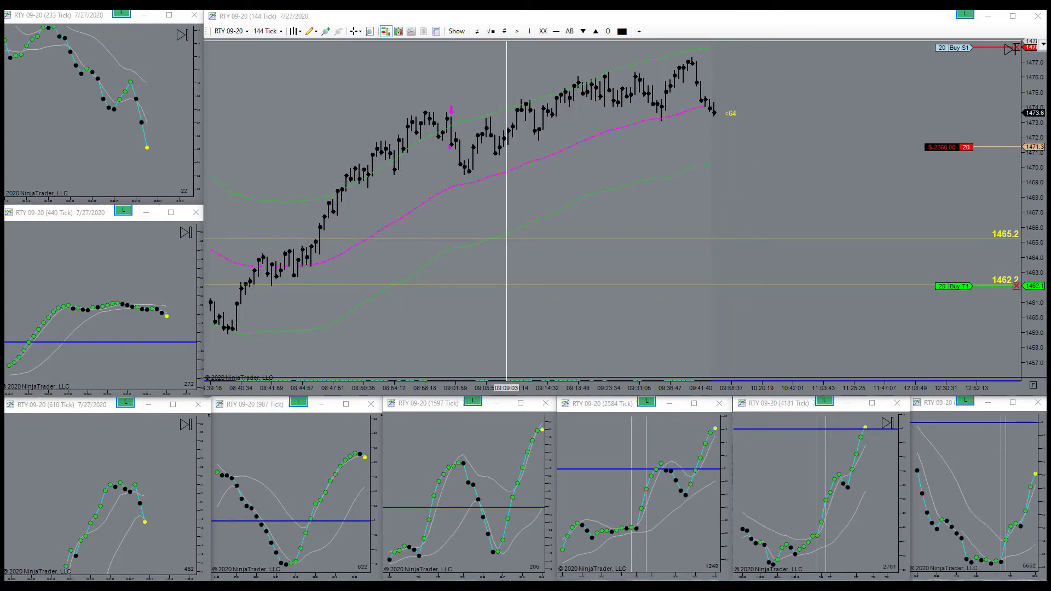
left_click(515, 32)
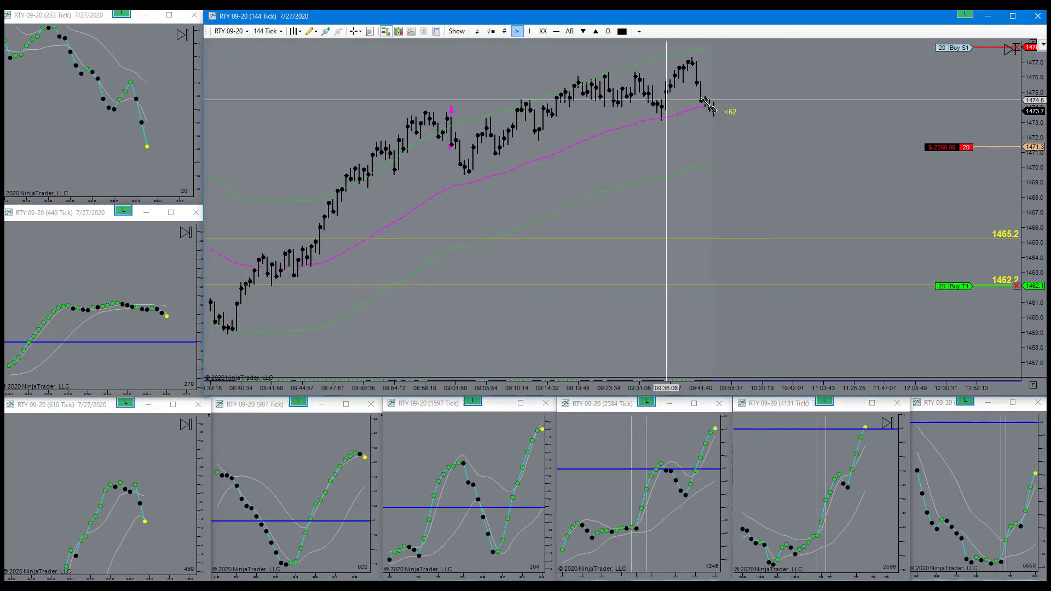
left_click(711, 107)
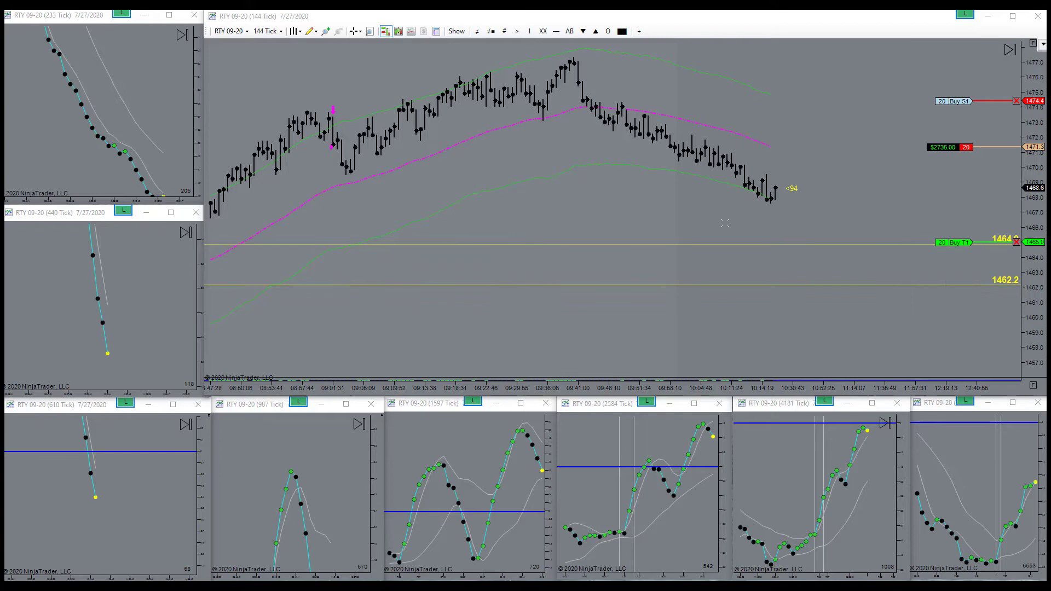
left_click(460, 203)
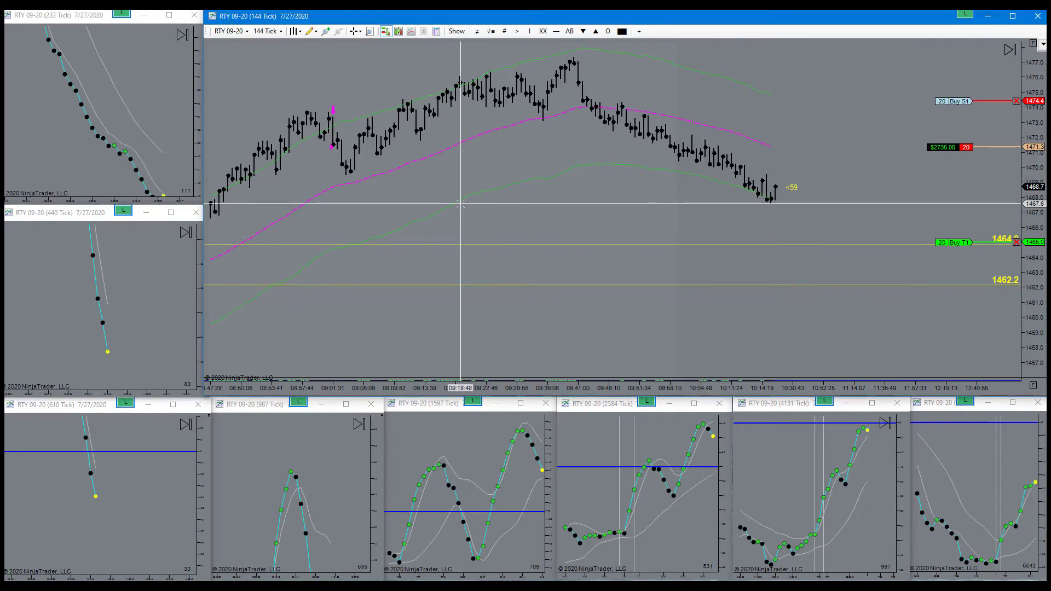
left_click_drag(461, 203, 742, 192)
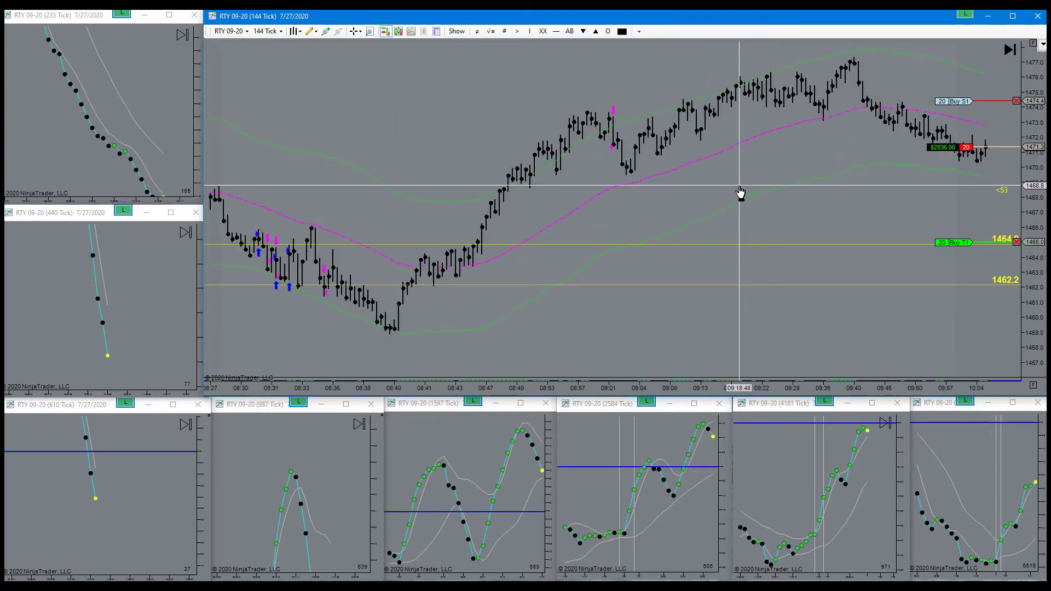
left_click_drag(738, 195, 427, 228)
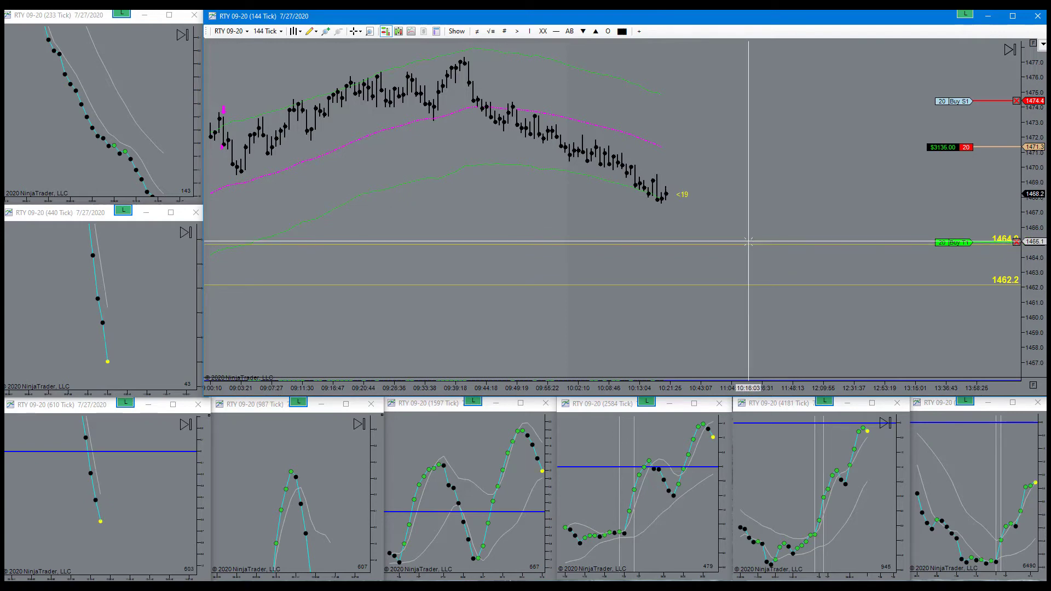
Drop the Buy T1 profit target onto the marked level near 1465.
left_click(747, 243)
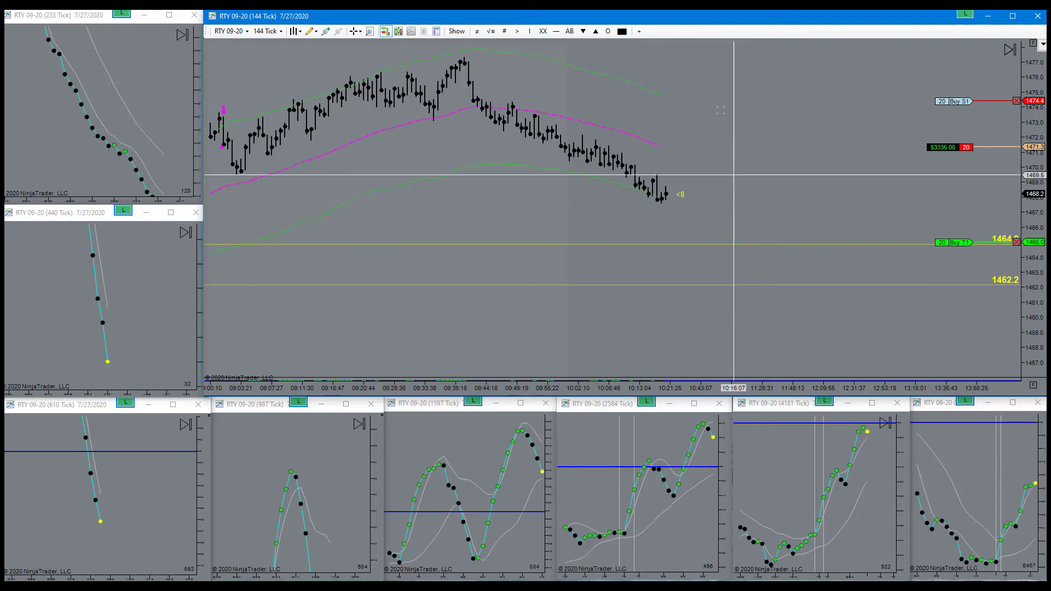
scroll(751, 103, "up", 1)
scroll(750, 104, "up", 2)
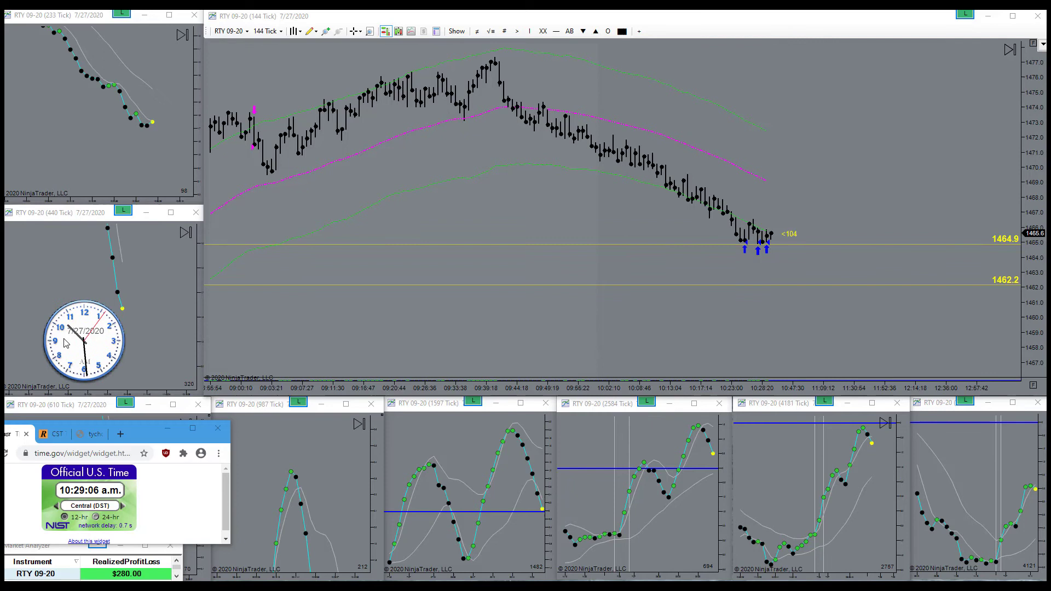
Nudge the clock gadget down-right and focus the chart to browse earlier history.
left_click_drag(65, 343, 81, 364)
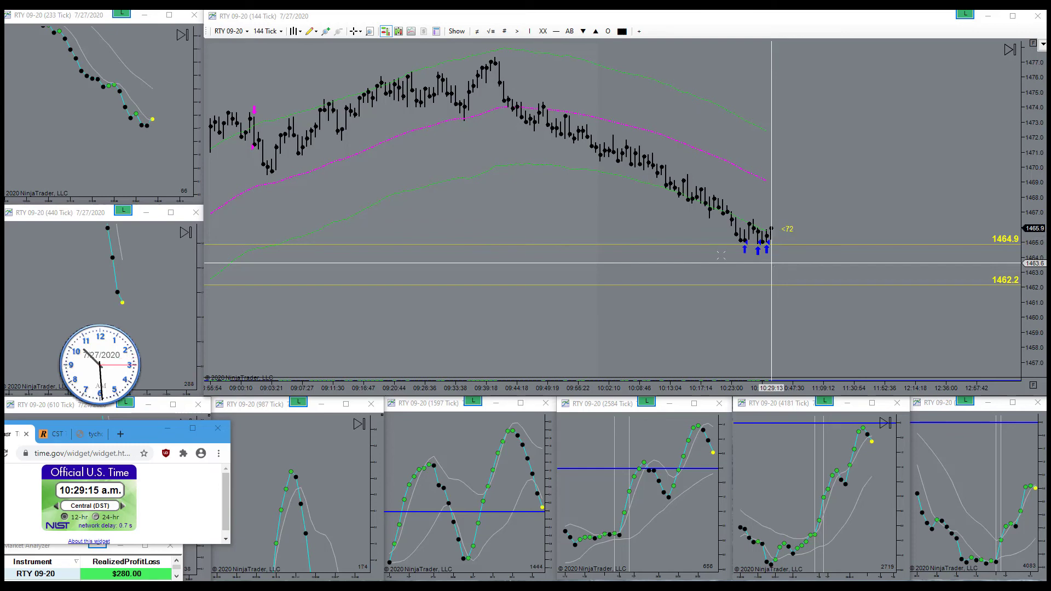
left_click(600, 204)
scroll(766, 201, "up", 5)
scroll(765, 201, "up", 3)
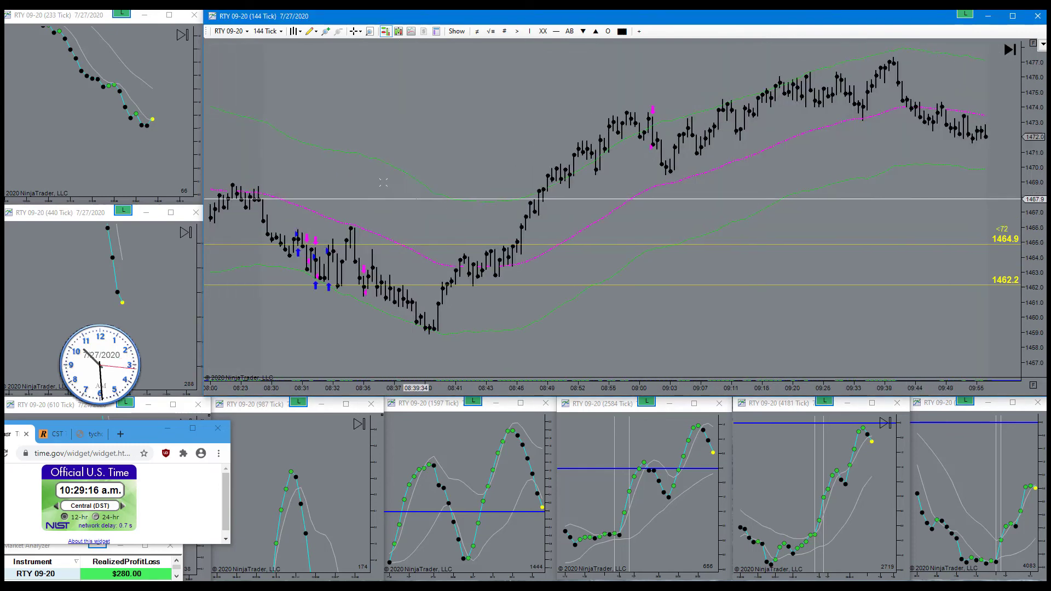
scroll(542, 169, "up", 3)
scroll(493, 172, "up", 3)
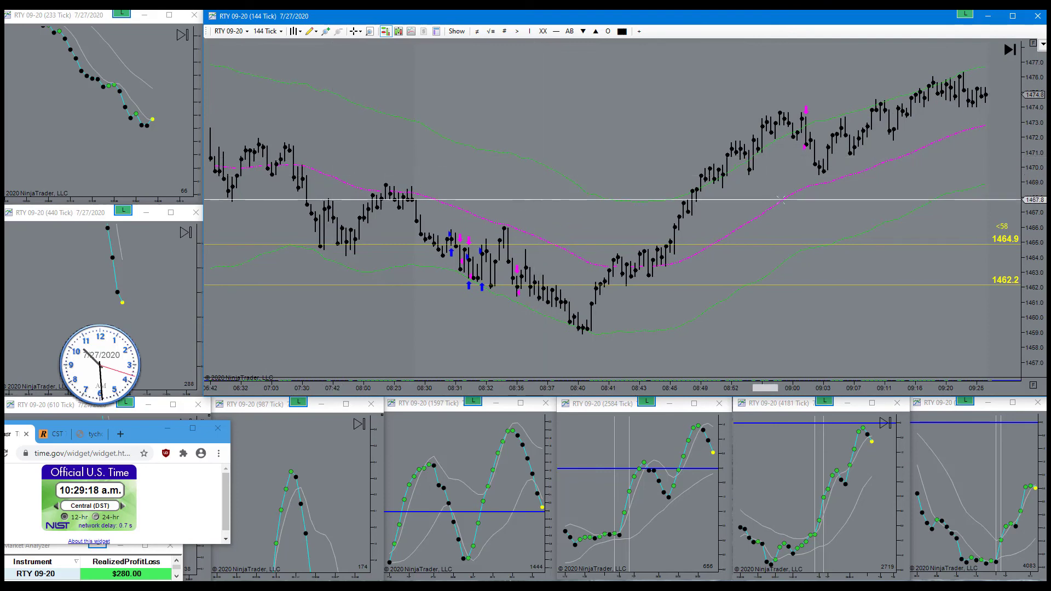
scroll(626, 223, "down", 3)
scroll(753, 195, "down", 3)
scroll(640, 180, "down", 5)
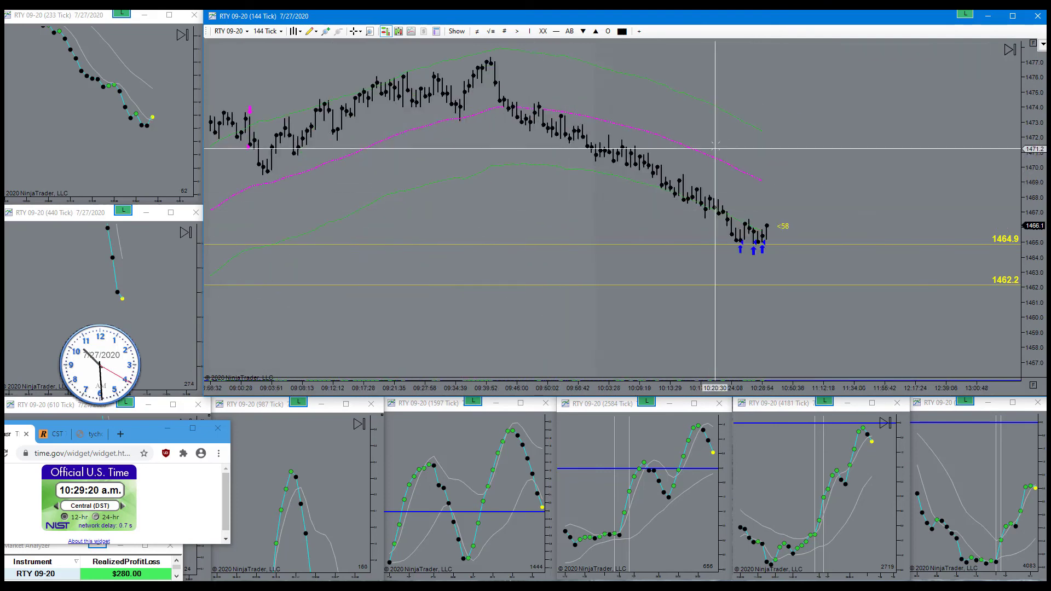
scroll(695, 148, "down", 1)
scroll(680, 130, "down", 2)
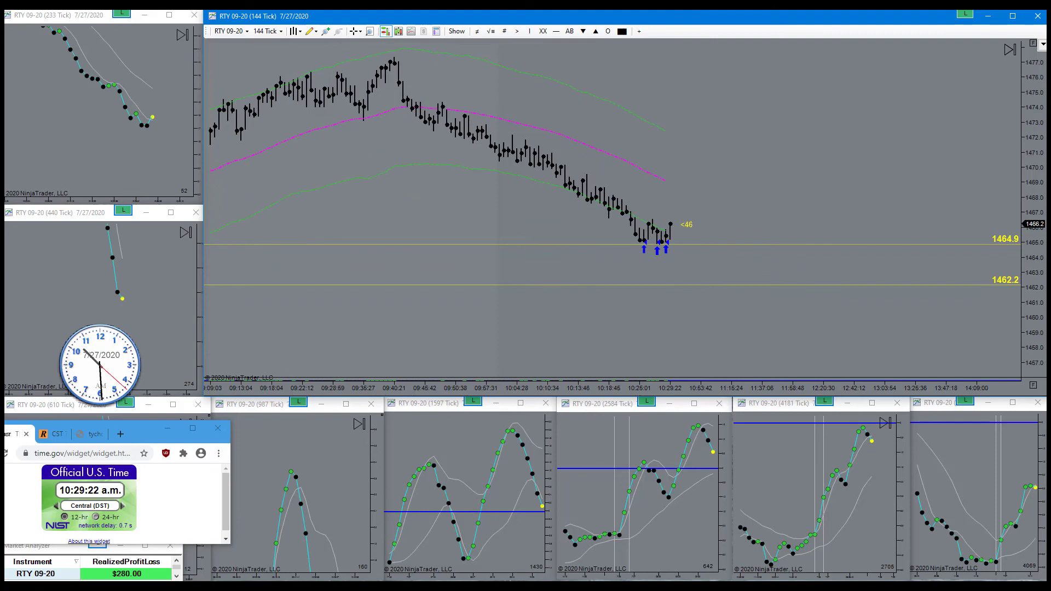